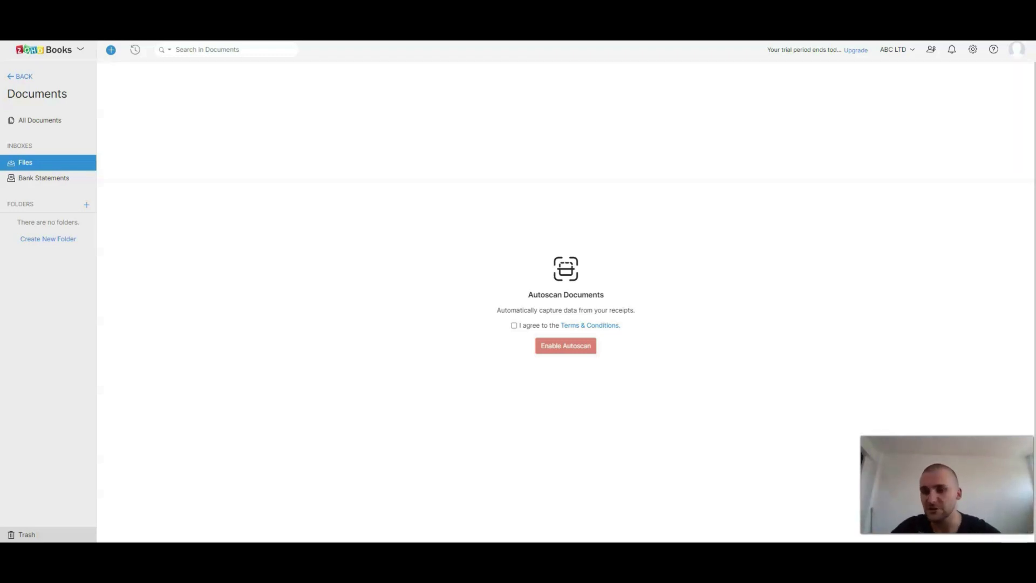
Step: Accept the Terms & Conditions and enable Autoscan for documents
left_click(514, 326)
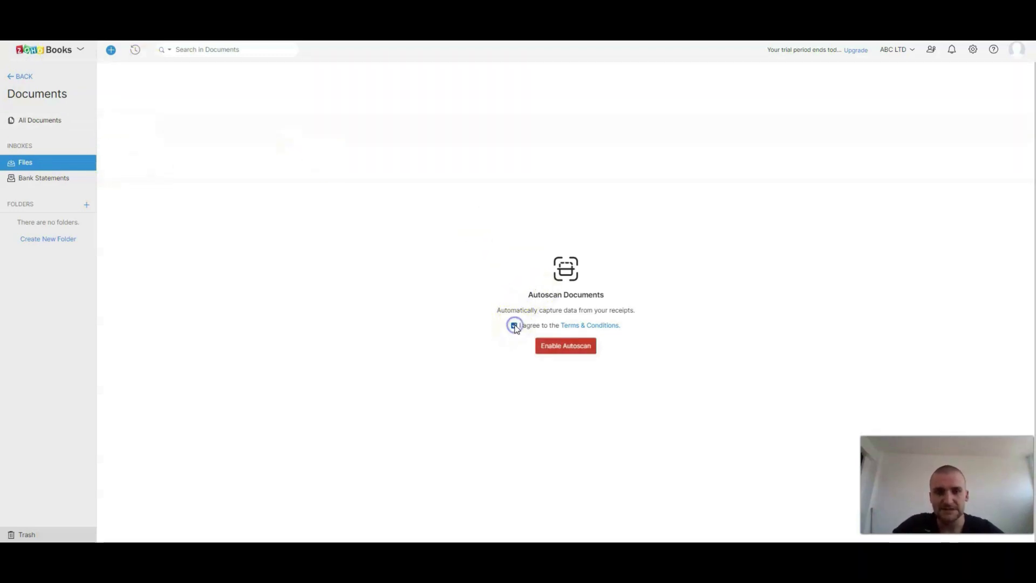
left_click(573, 352)
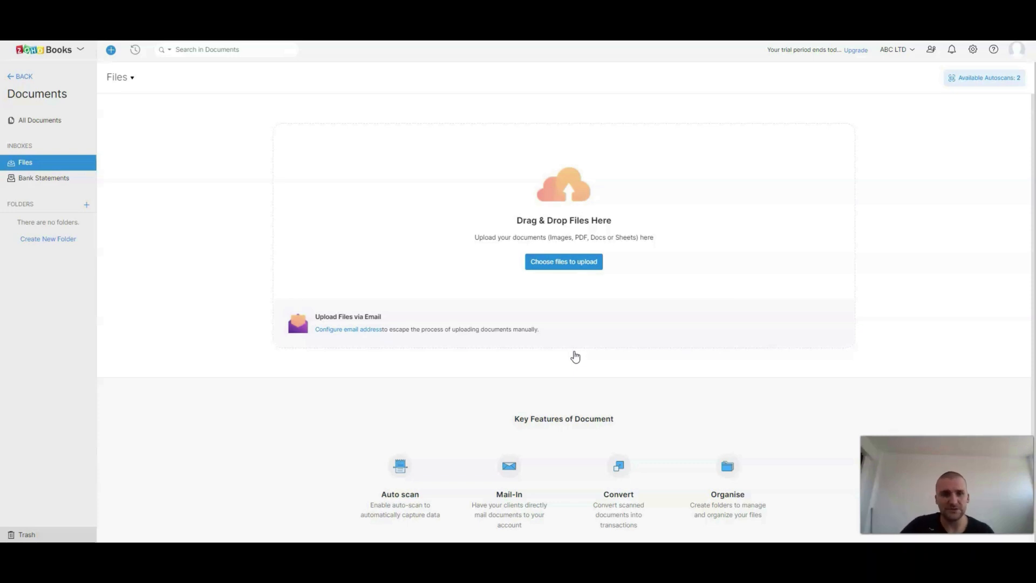
Step: Configure uploading files via email by saving the suggested document forwarding address
left_click(353, 331)
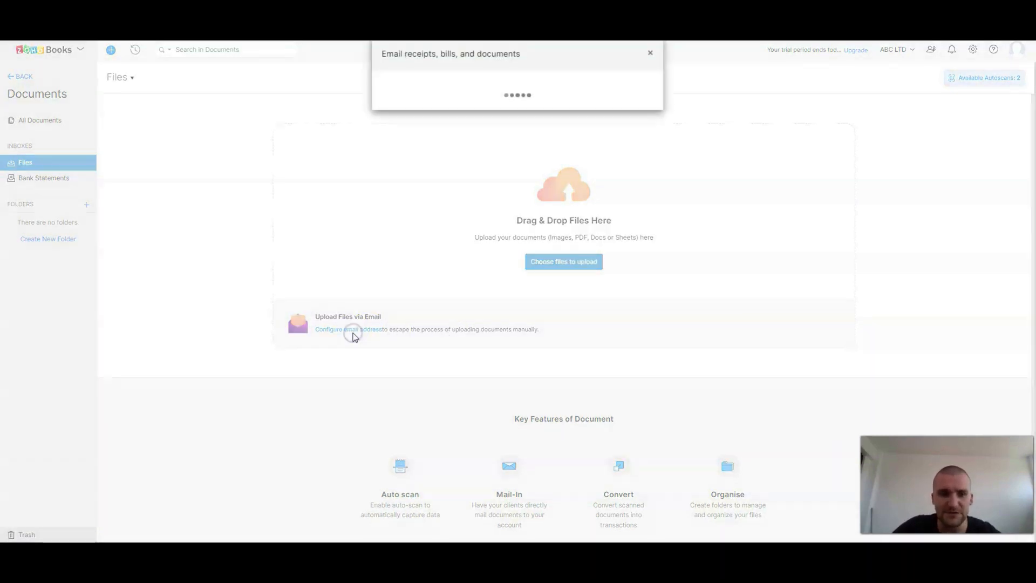
left_click(475, 130)
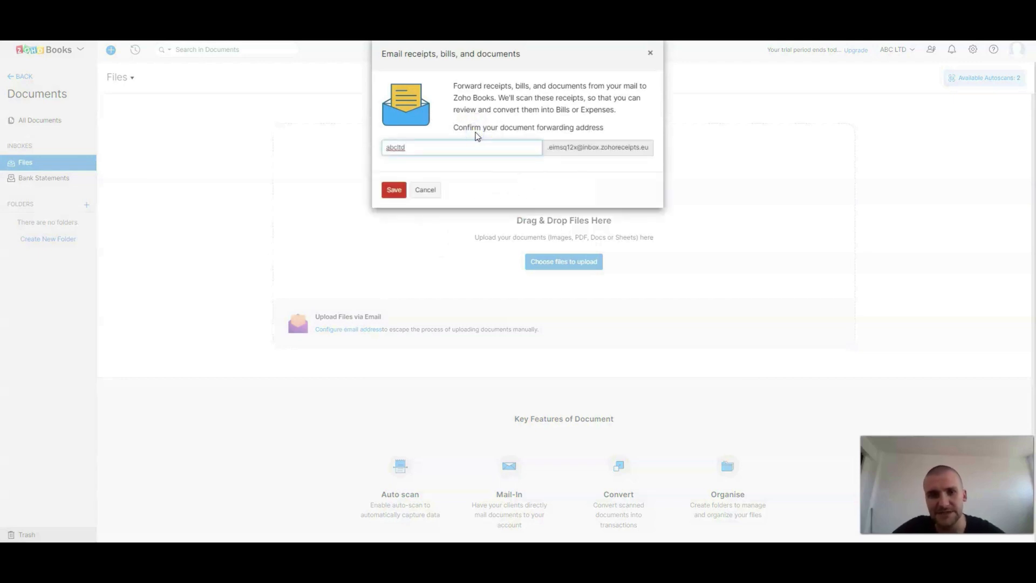
left_click(391, 195)
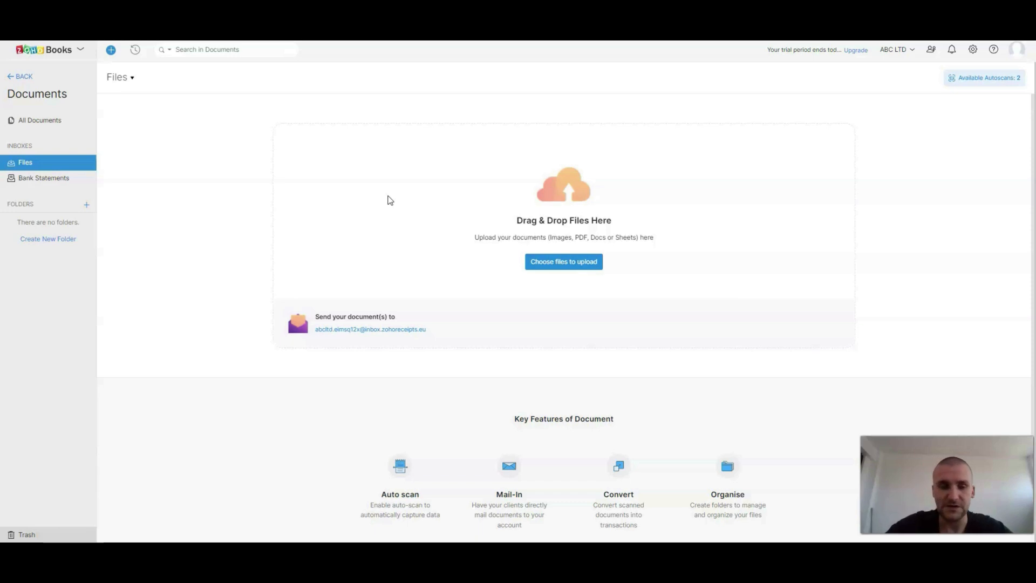
left_click_drag(435, 329, 312, 340)
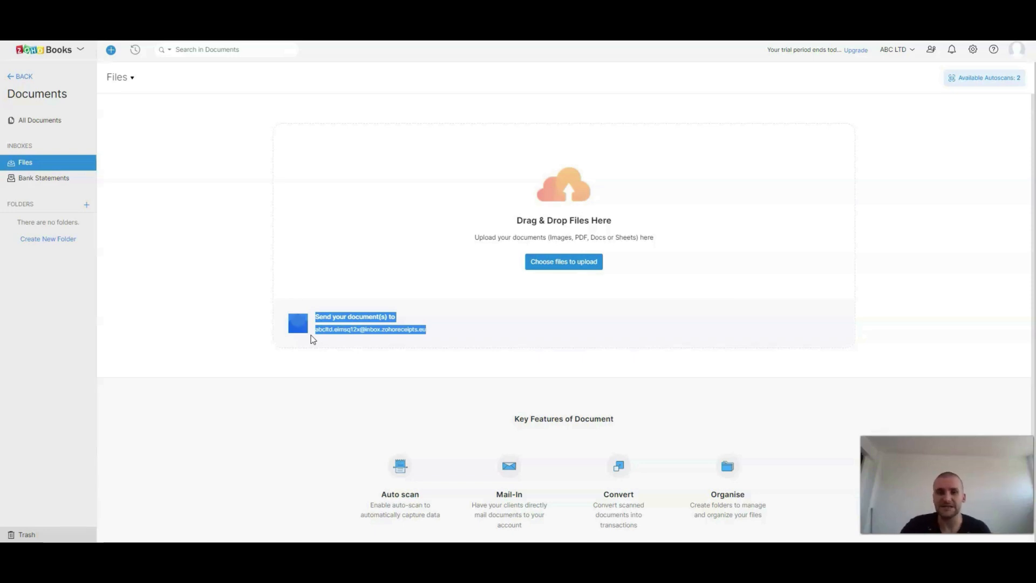
left_click(617, 313)
Step: Return to the dashboard and reopen the Files inbox in Documents
left_click(540, 264)
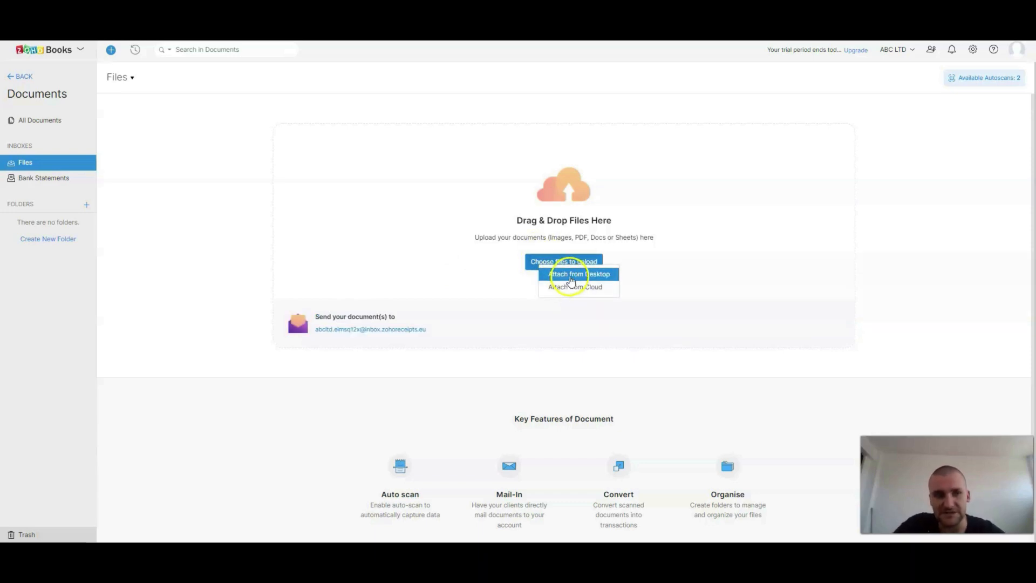
left_click(13, 78)
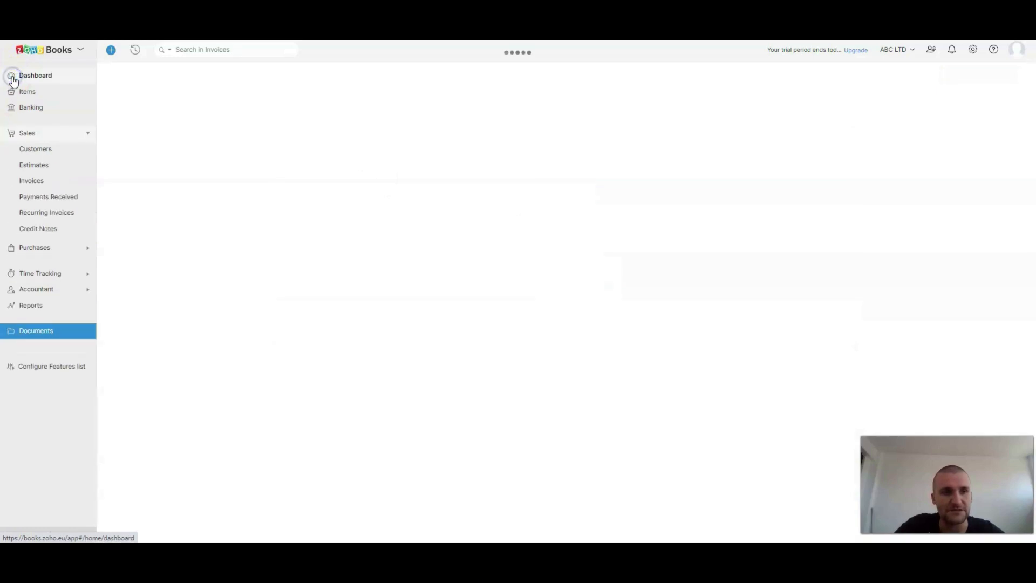
left_click(50, 76)
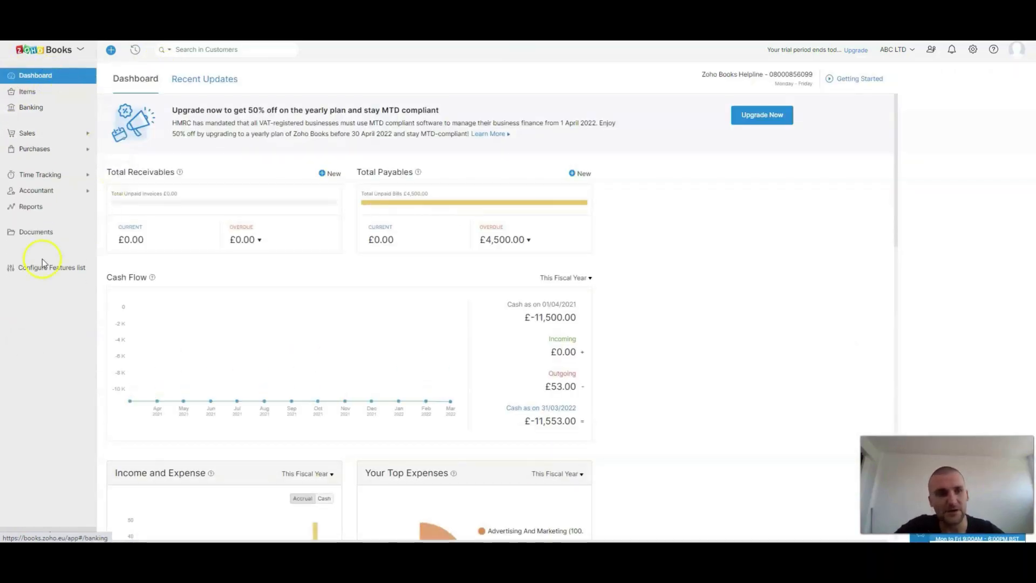
left_click(24, 231)
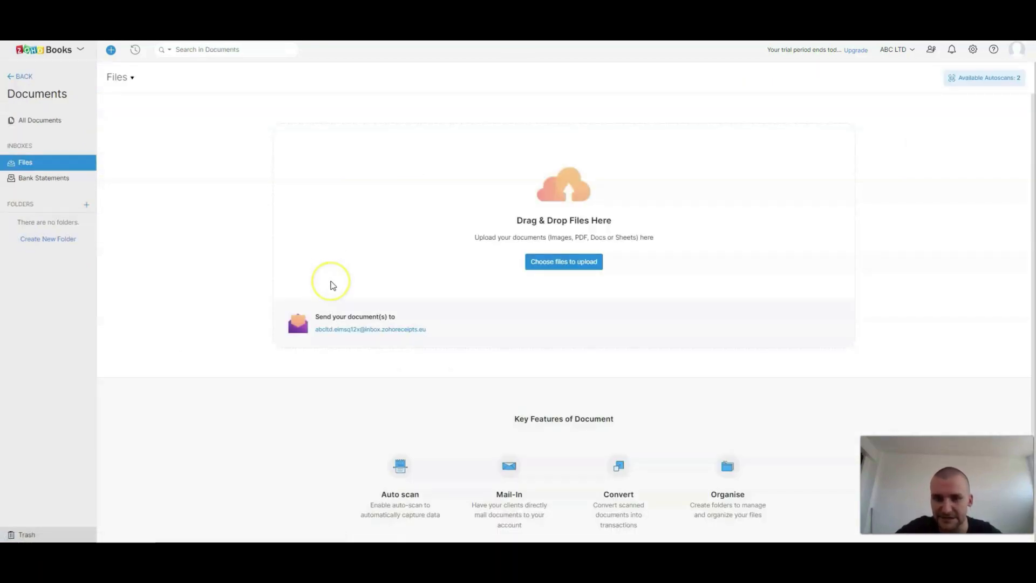
Step: Upload Test Bill.pdf from the computer's Desktop folder to the Files inbox
left_click(543, 269)
left_click(572, 285)
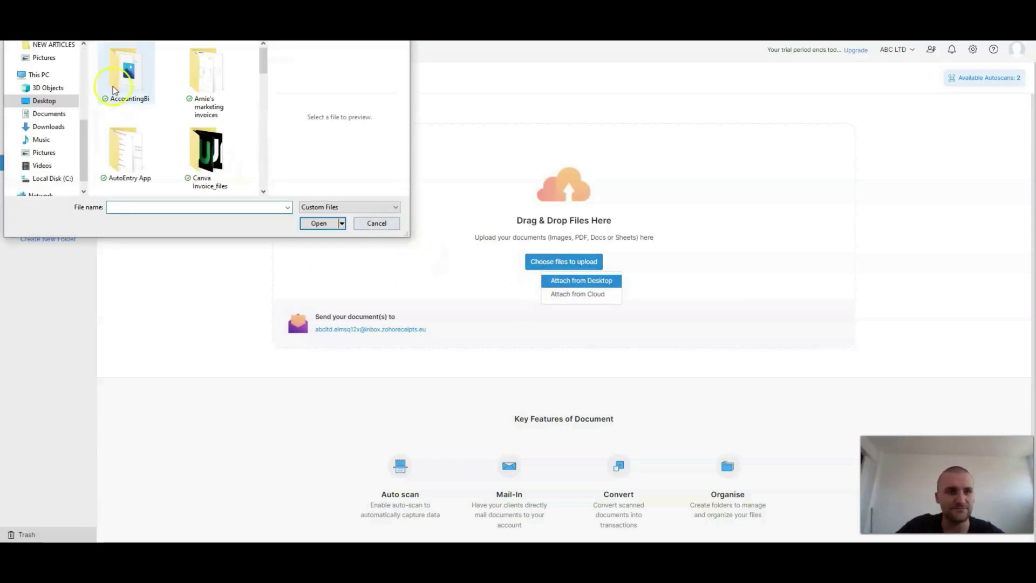
left_click(46, 101)
scroll(175, 143, "down", 3)
scroll(173, 144, "down", 10)
left_click(136, 179)
double_click(135, 178)
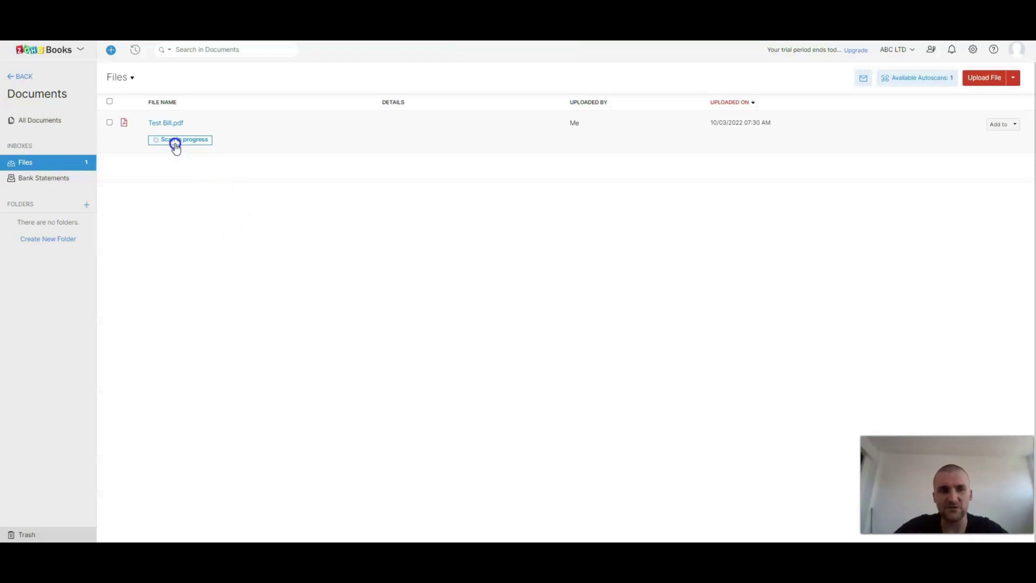
Step: Preview Test Bill.pdf to examine its parties, dates, line items, VAT and totals, and close the preview
left_click(166, 123)
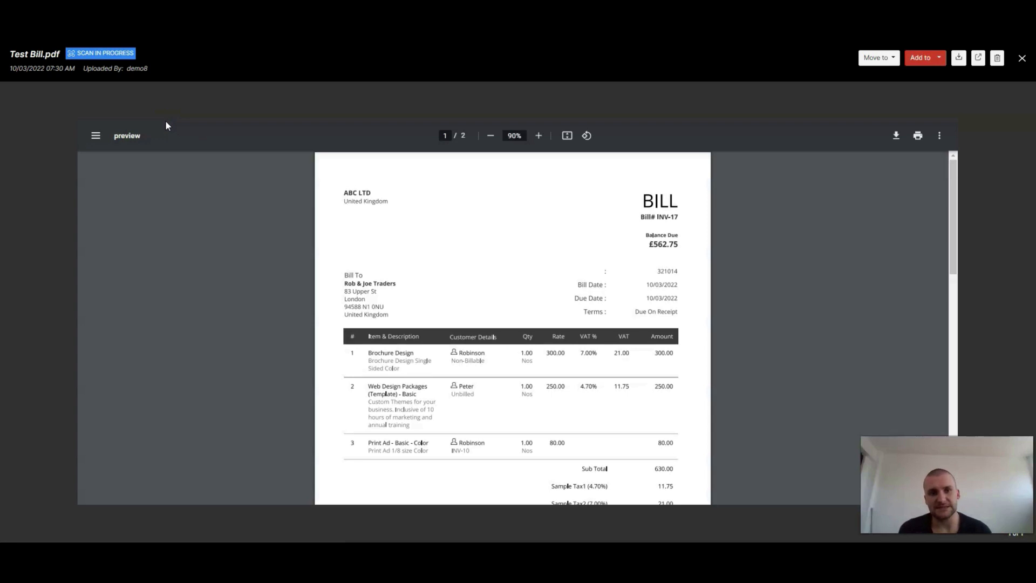
scroll(396, 201, "down", 1)
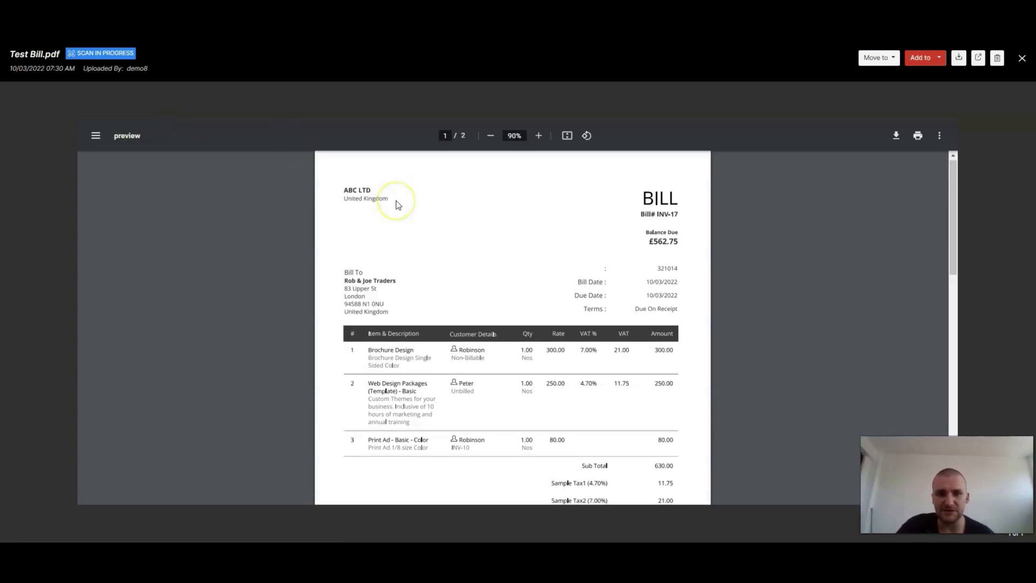
scroll(485, 278, "down", 1)
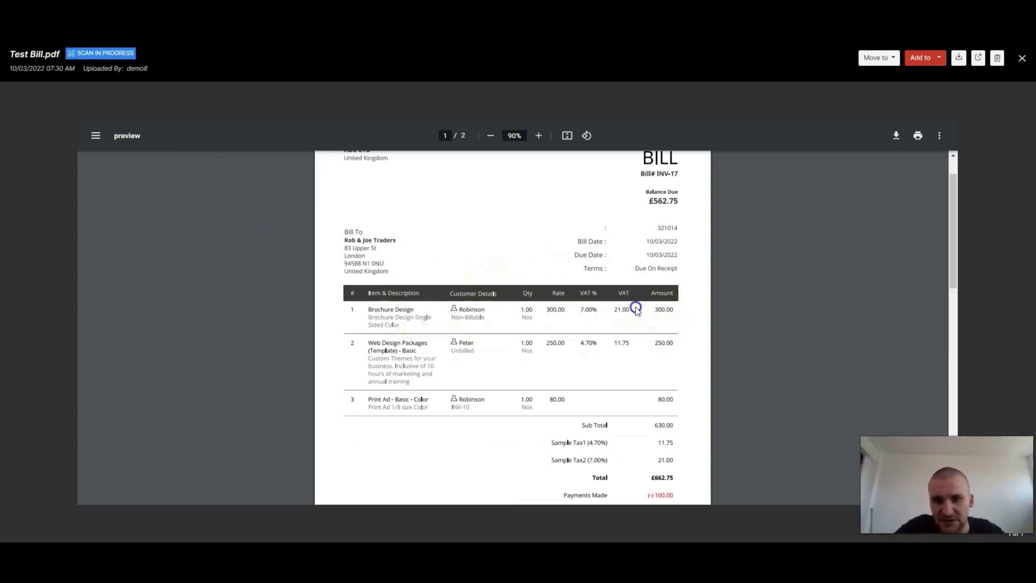
scroll(505, 315, "up", 1)
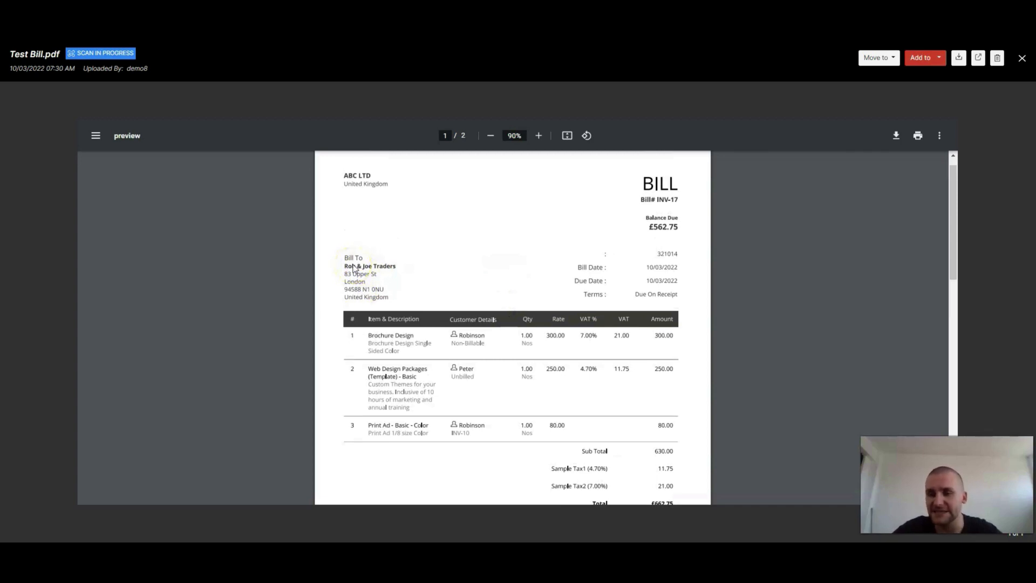
left_click(583, 179)
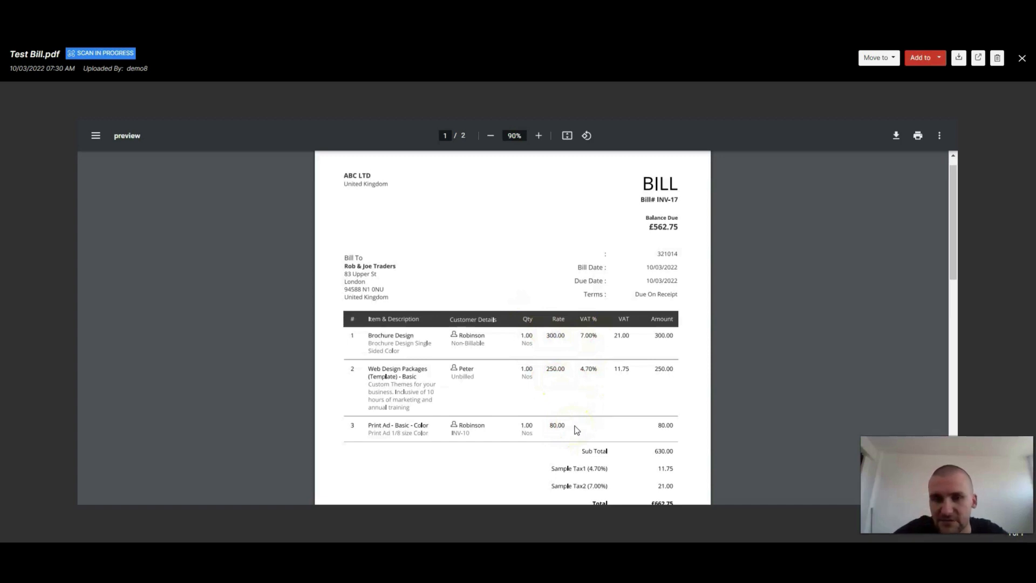
scroll(576, 430, "down", 1)
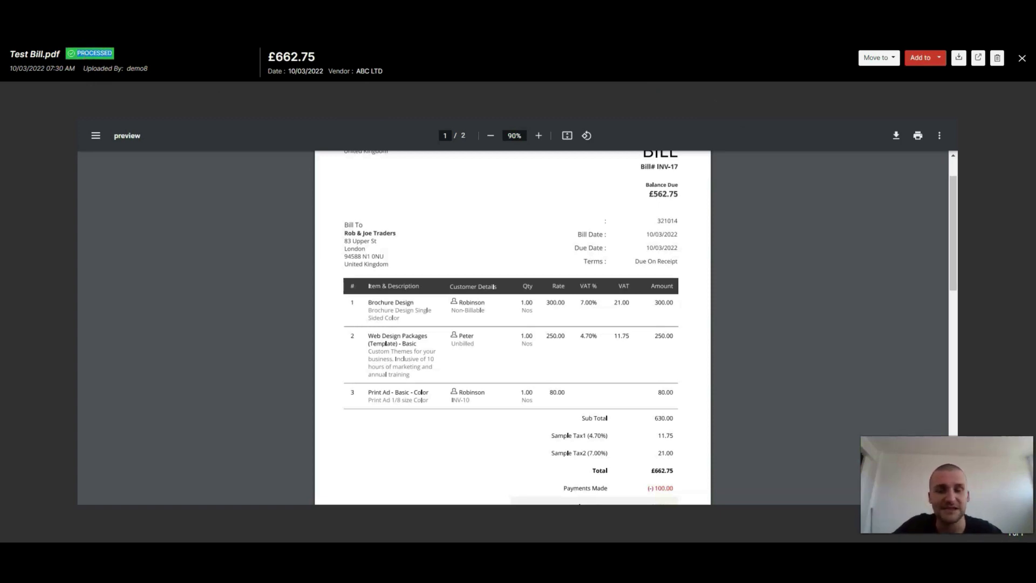
key("Escape")
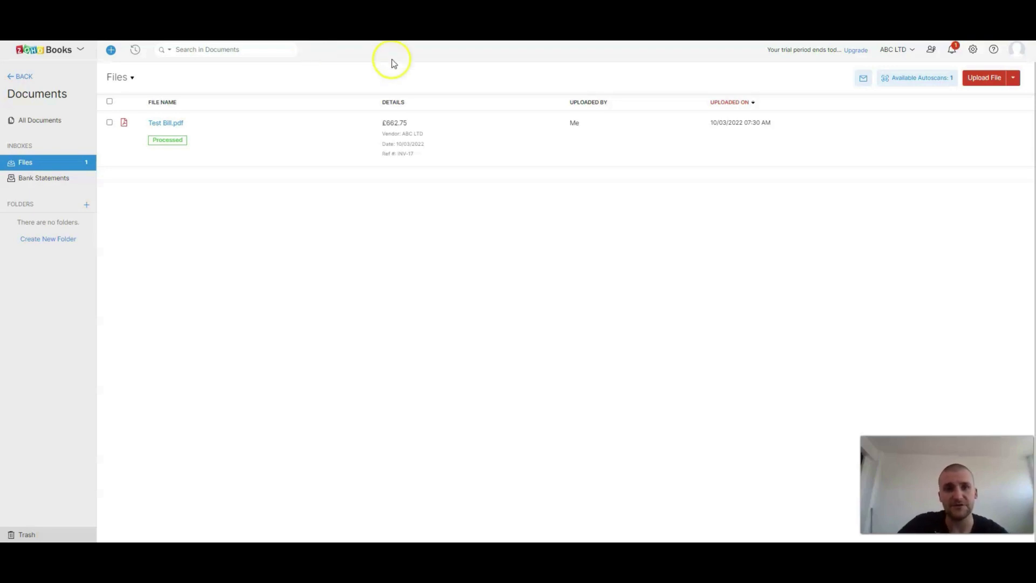
Step: Select the processed Test Bill.pdf and add it to a new bill
left_click(391, 134)
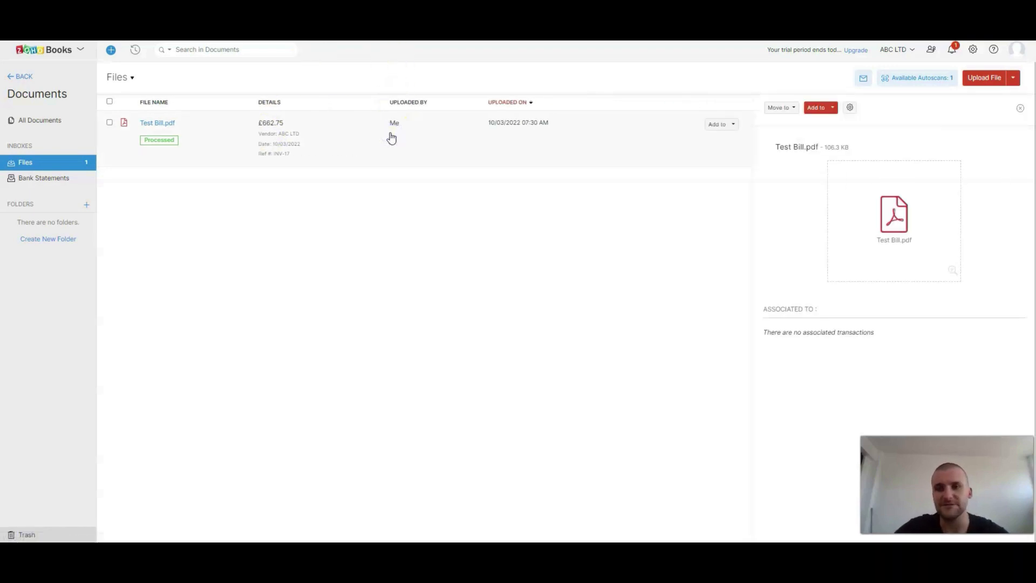
left_click(810, 111)
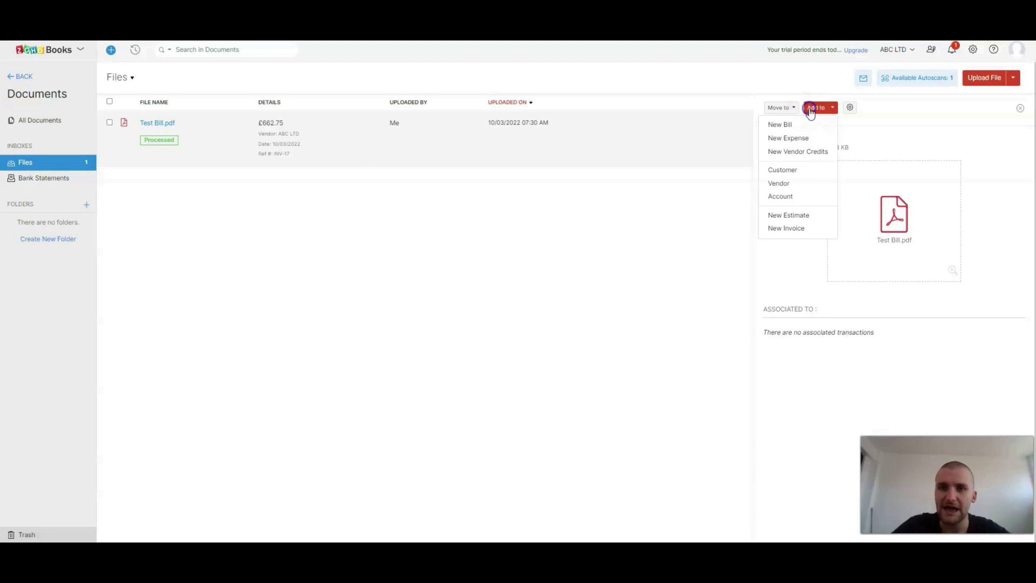
left_click(785, 142)
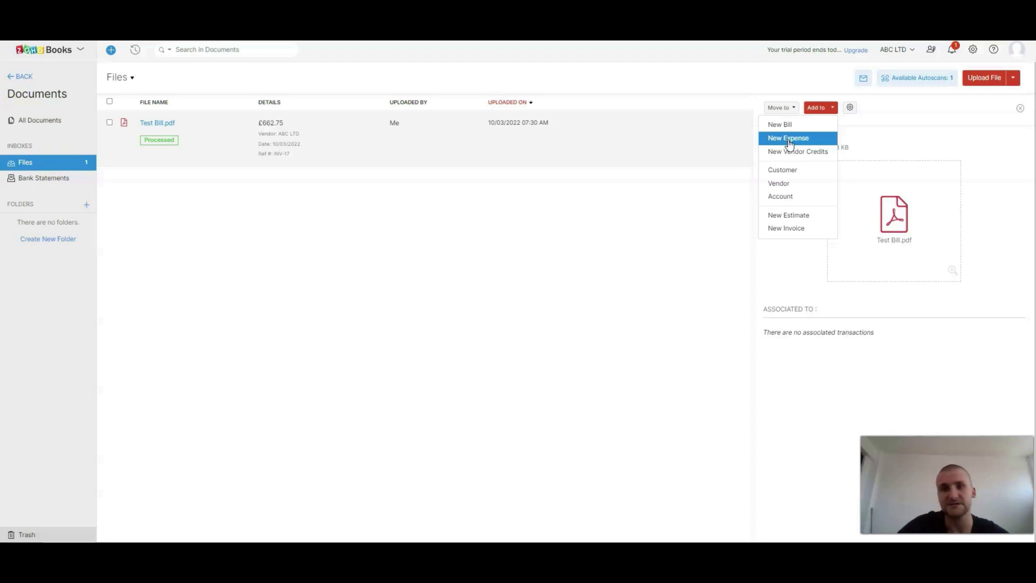
left_click(789, 128)
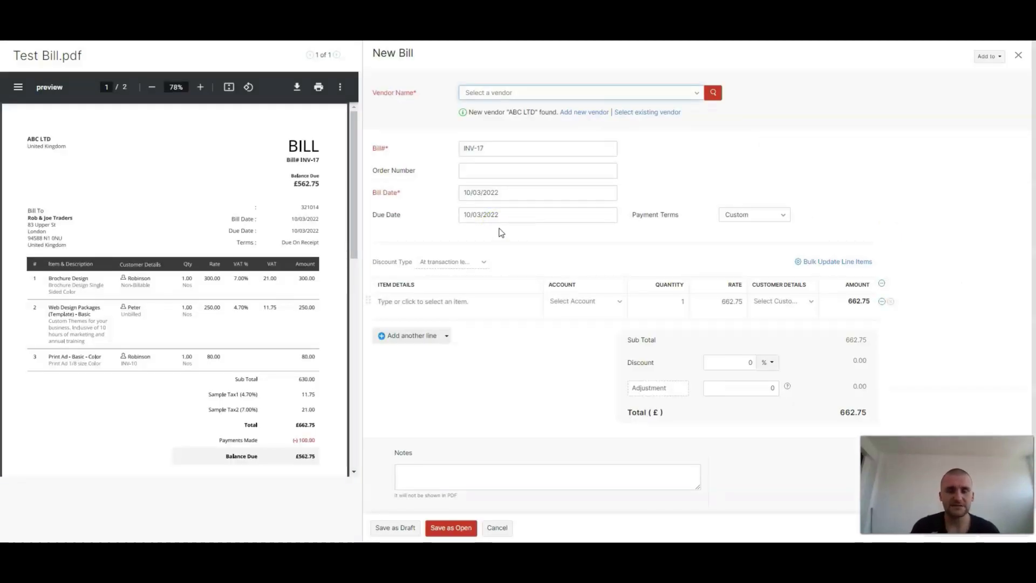
Step: Add a new vendor for the bill with the display name Rob & Trader and save it
left_click(469, 112)
left_click_drag(469, 112, 533, 111)
left_click(587, 111)
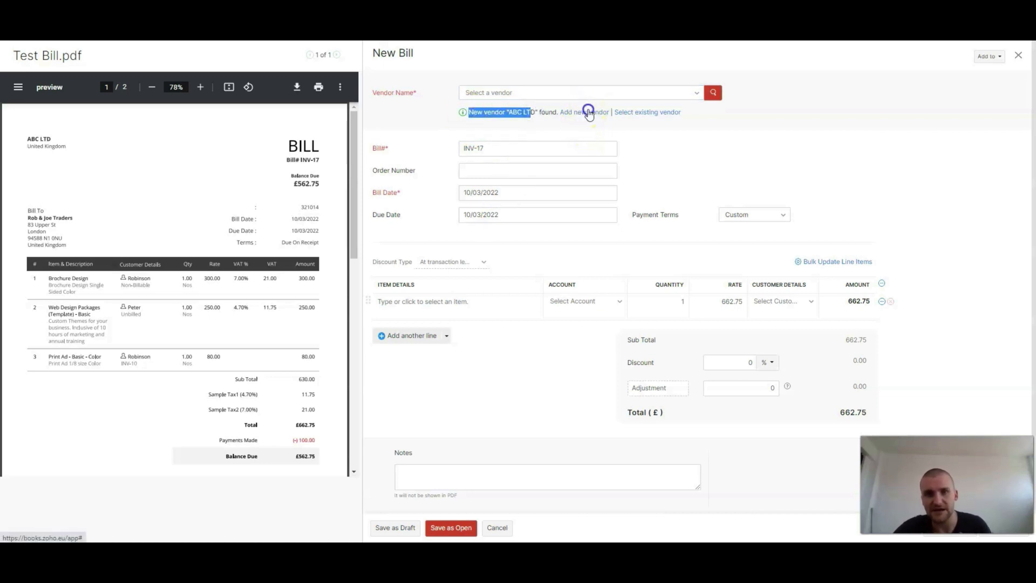
left_click(463, 143)
triple_click(462, 143)
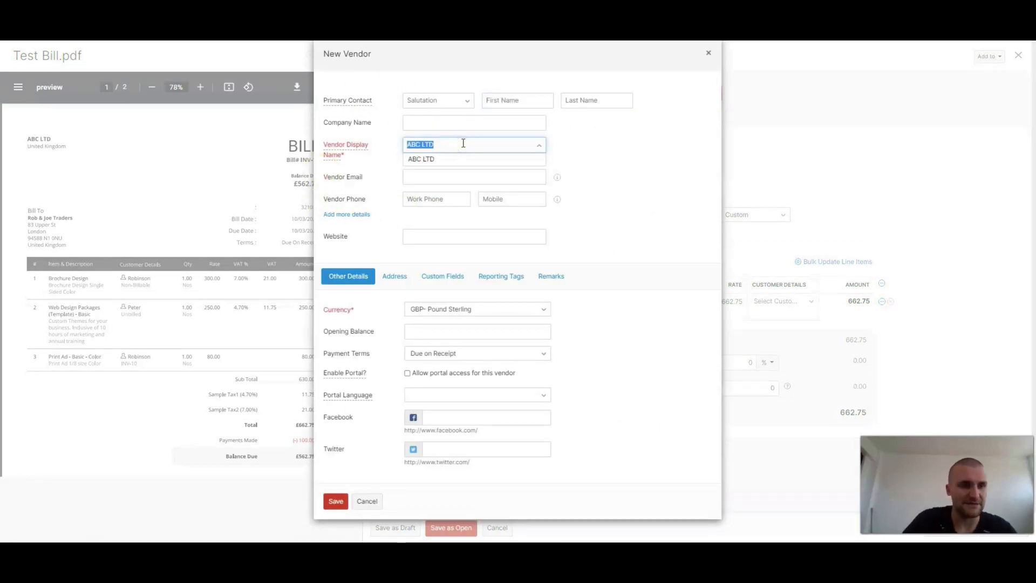
type("Rob")
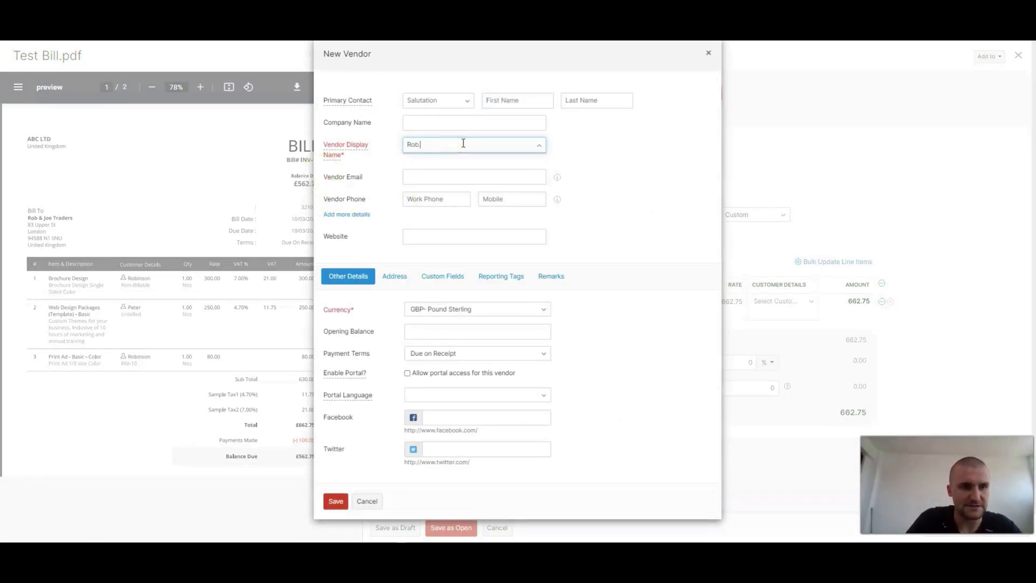
type(" \"&")
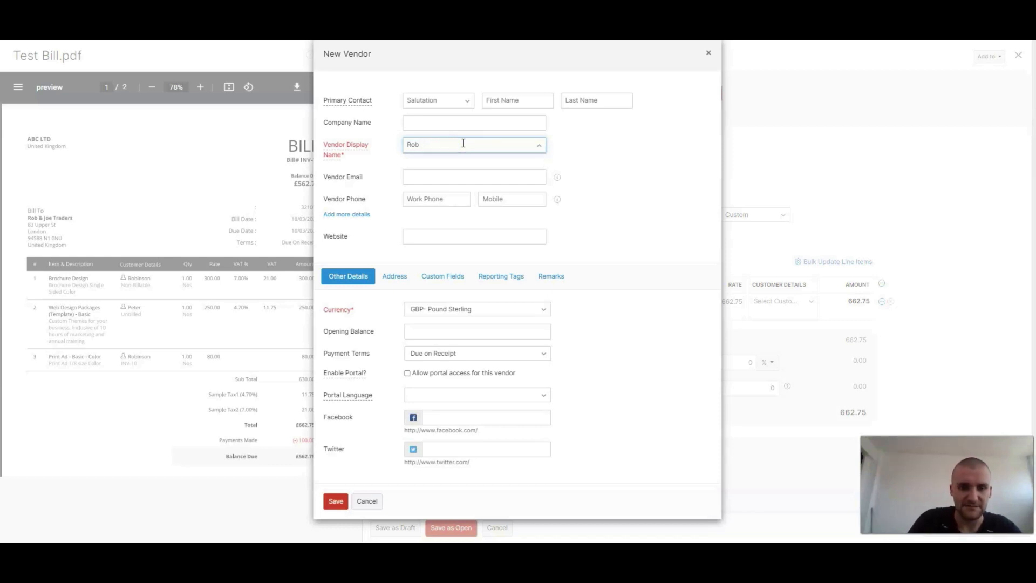
type(" & Trader")
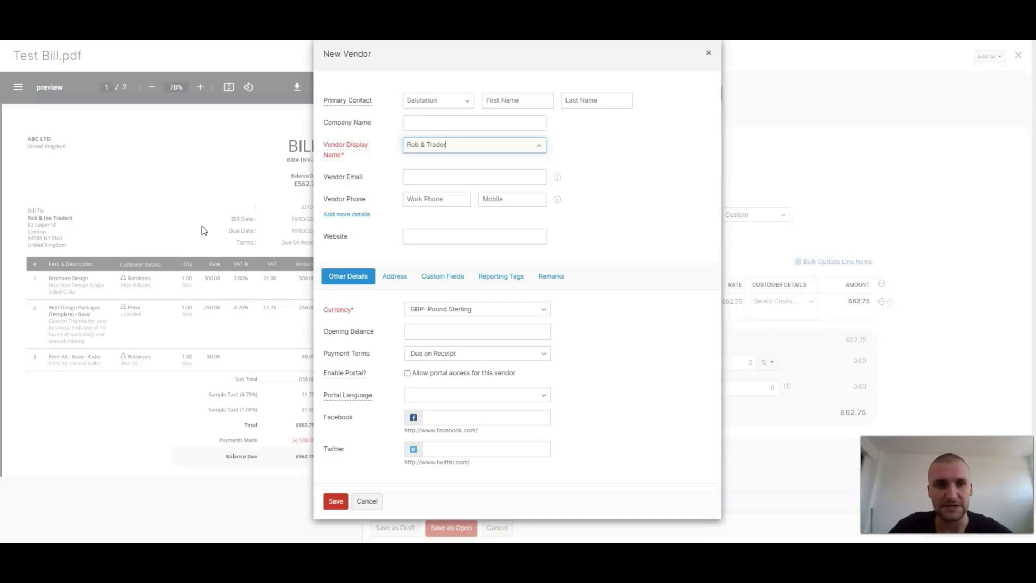
left_click(336, 501)
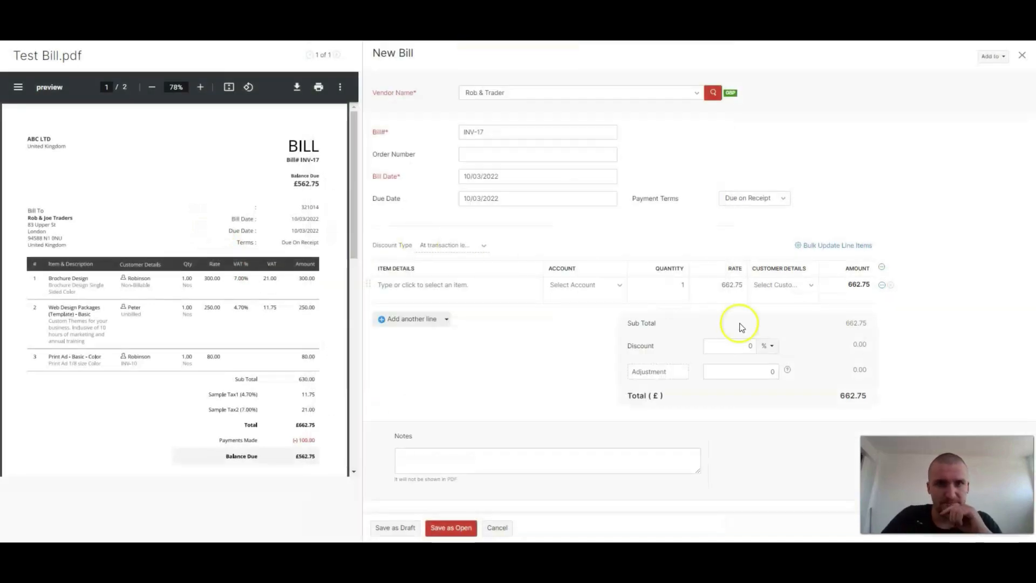
Step: Check the prefilled bill number and rate against the PDF, and add another empty line item to the bill
left_click(494, 136)
triple_click(494, 135)
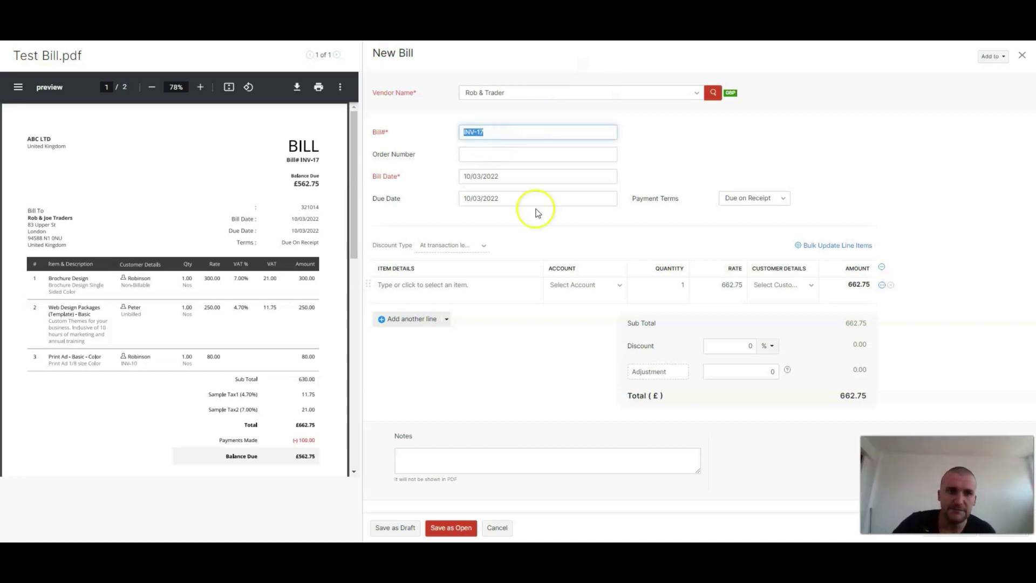
double_click(728, 284)
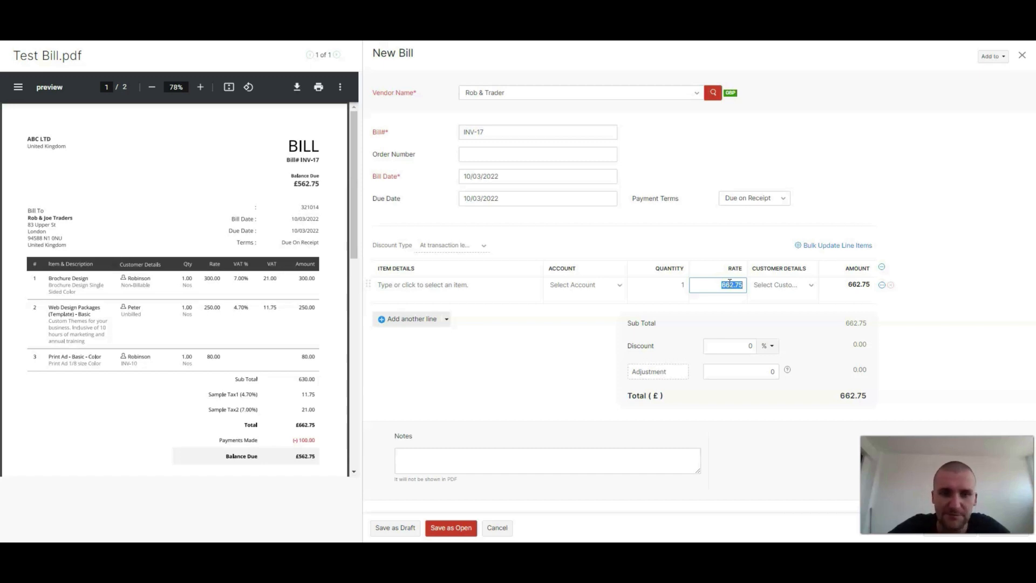
left_click(414, 319)
left_click(731, 284)
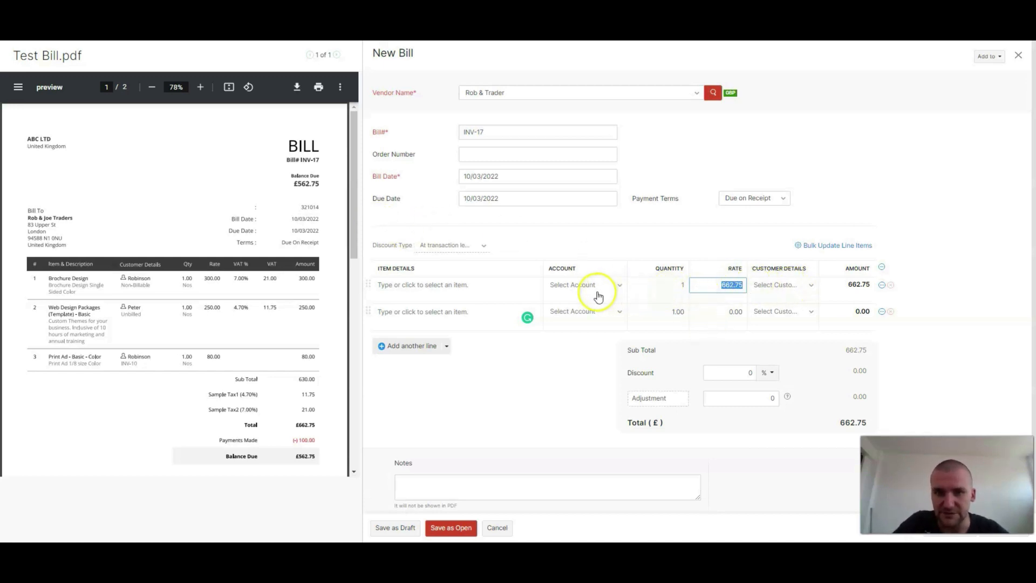
scroll(566, 351, "down", 1)
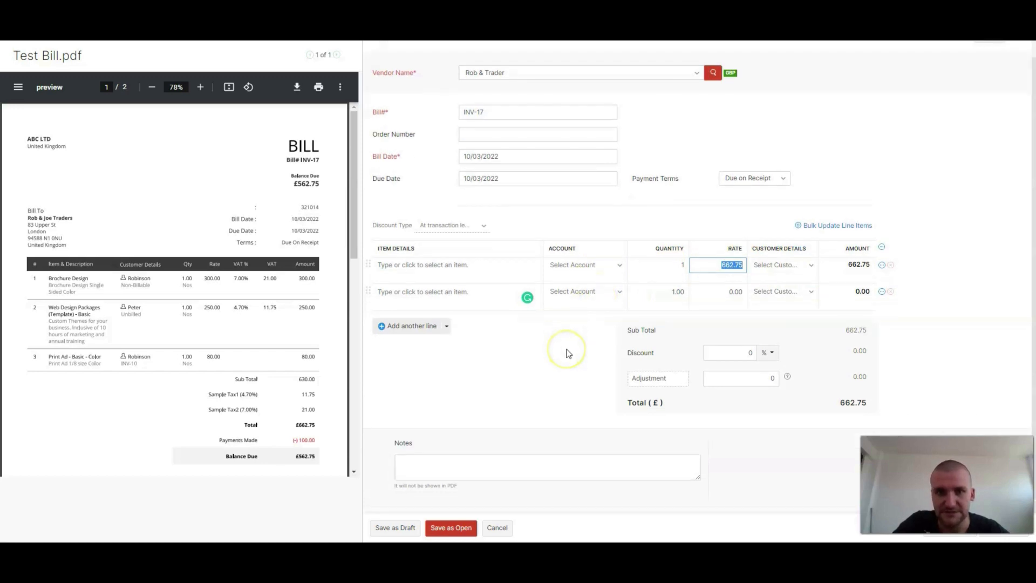
left_click(533, 412)
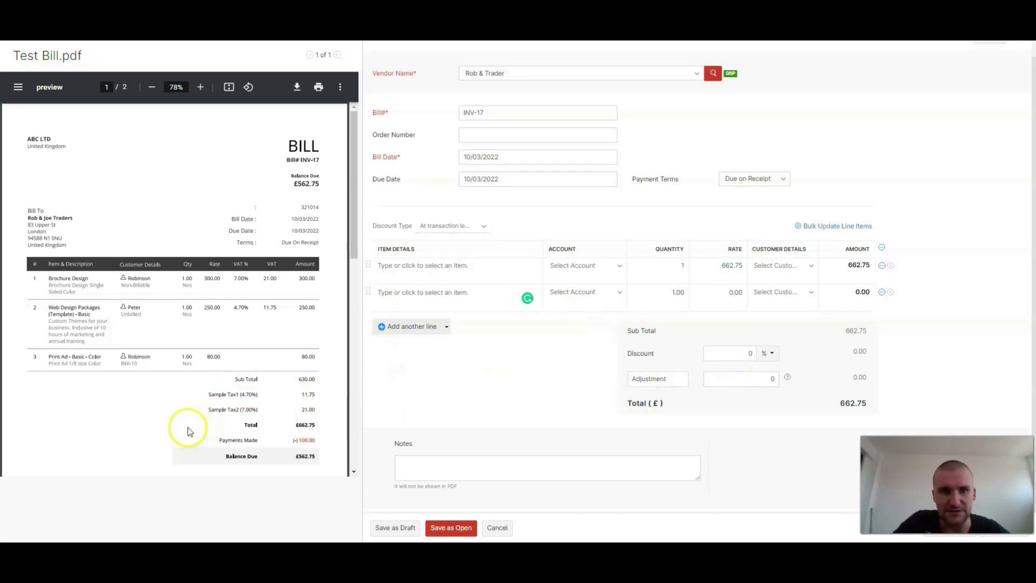
left_click(248, 407)
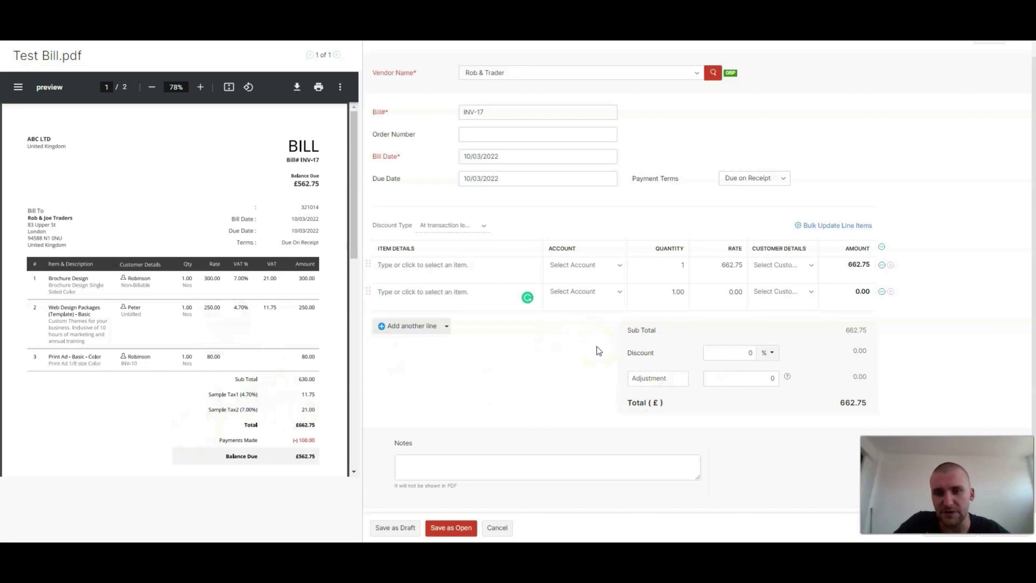
Step: Try to save the bill as open, and remove the empty second line item
left_click(455, 528)
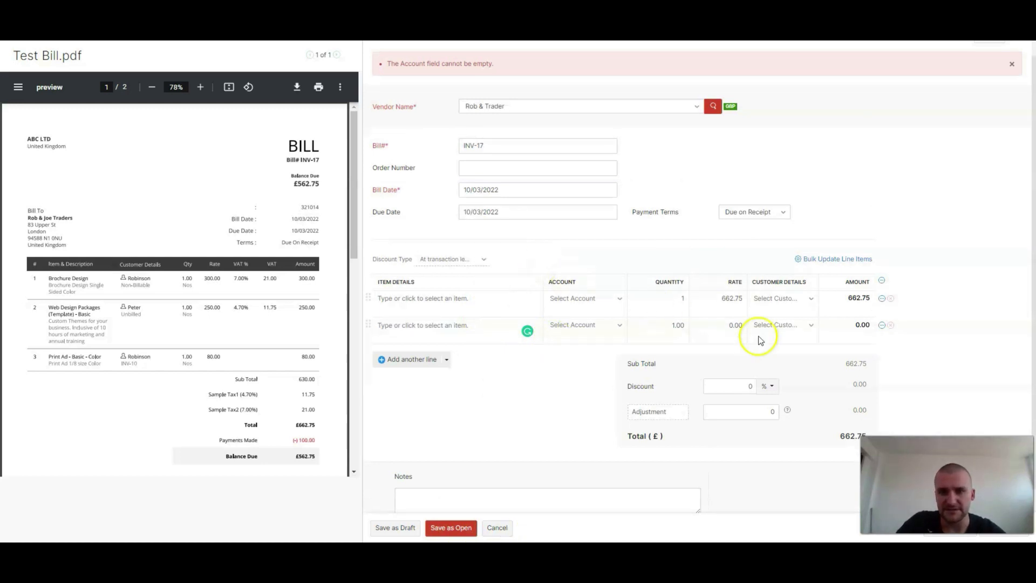
left_click(891, 325)
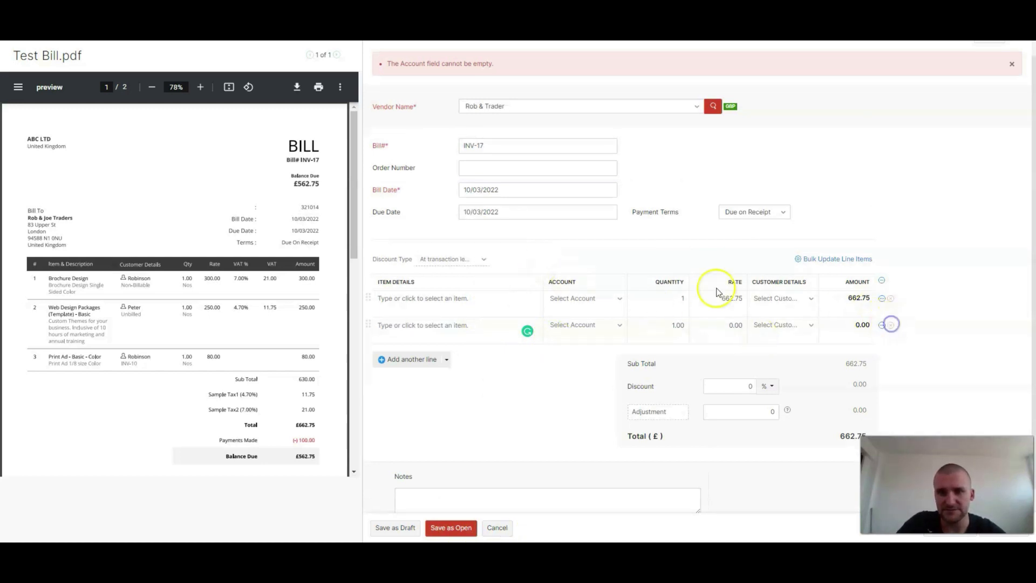
Step: Assign the advertising account to the remaining line item and save the bill as open
left_click(595, 300)
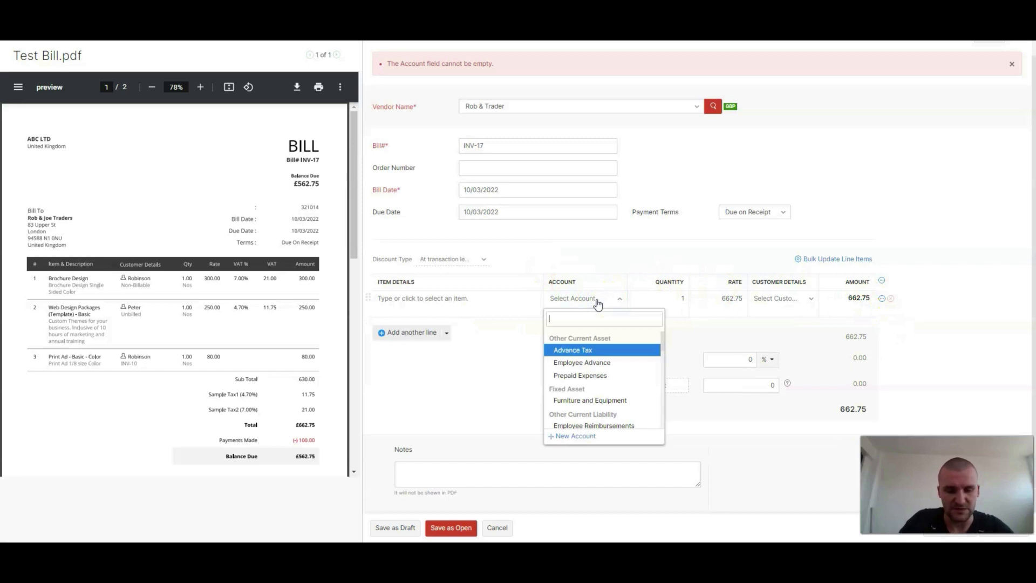
type("ar")
type("adv")
key("Return")
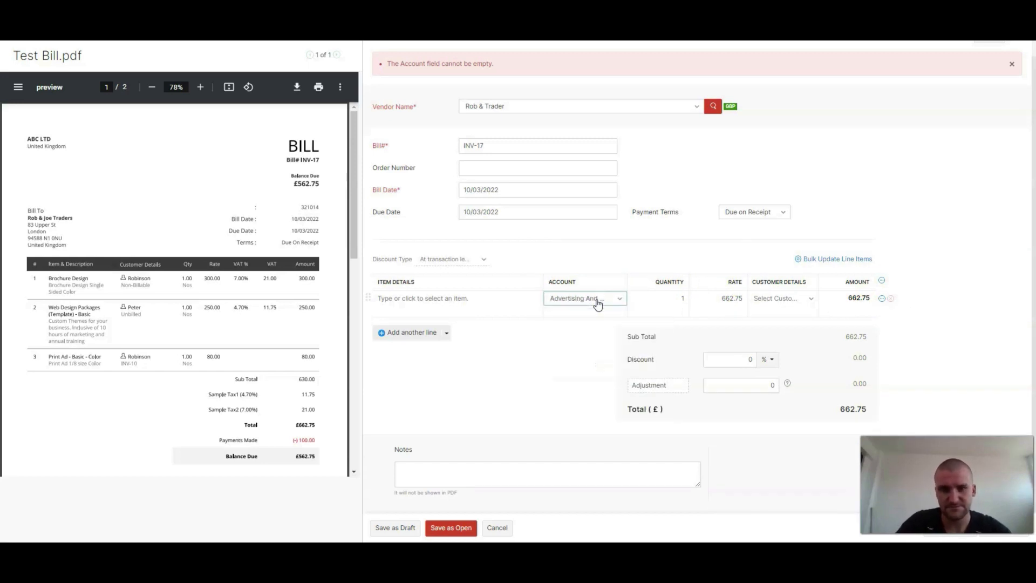
left_click(449, 528)
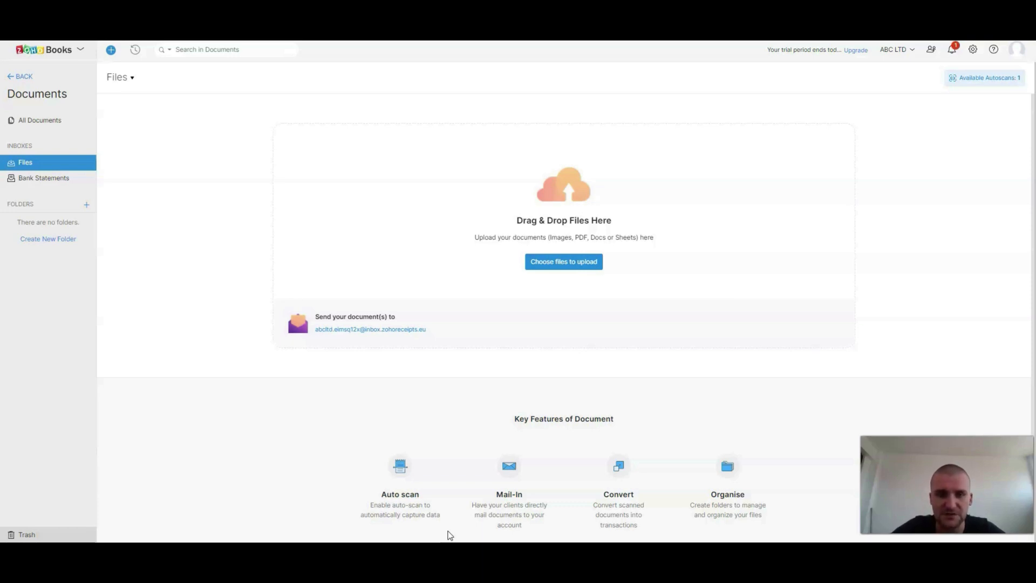
Step: Check the file upload options in Documents, return to the bills list and open bill INV-17 from Rob & Trader
left_click(564, 264)
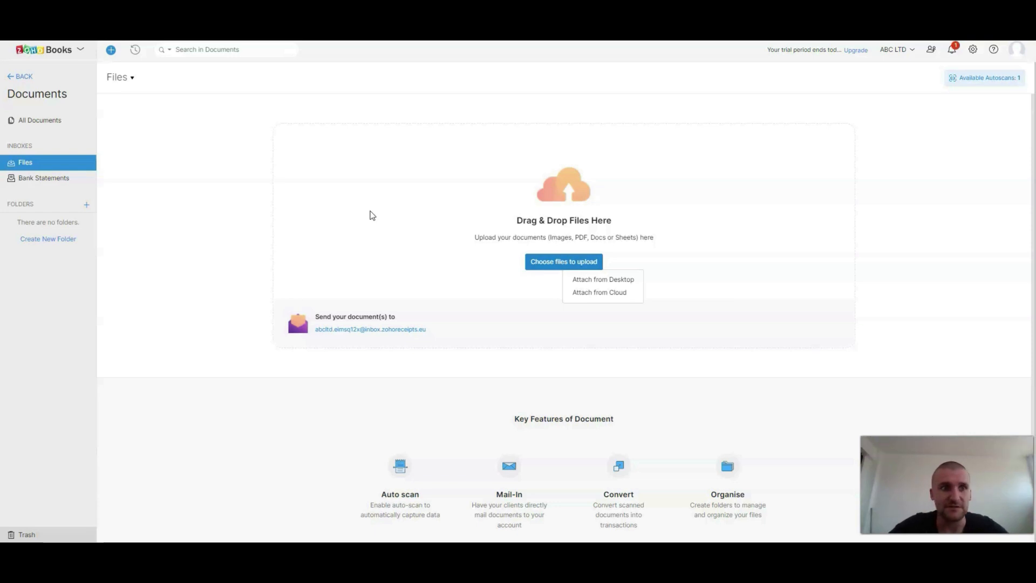
left_click(20, 66)
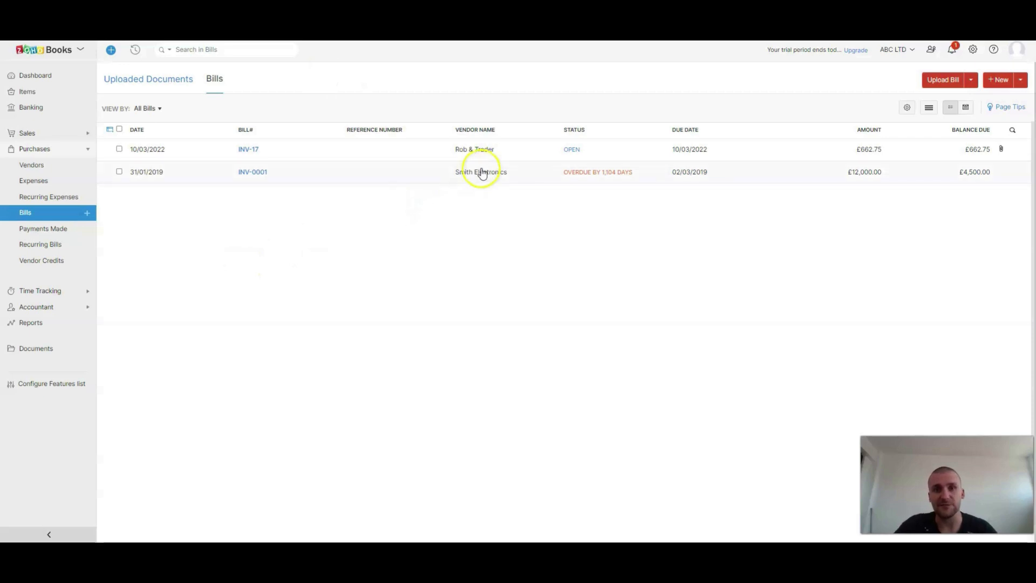
left_click(1001, 149)
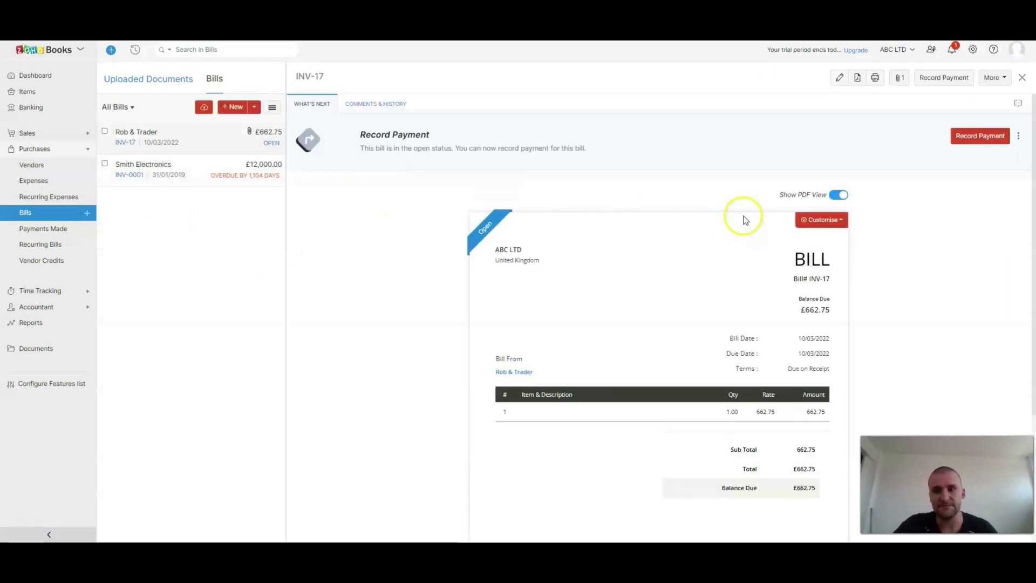
Step: Preview the Test Bill.pdf attached to the bill, look through its line items and VAT summary, and close the preview
left_click(900, 77)
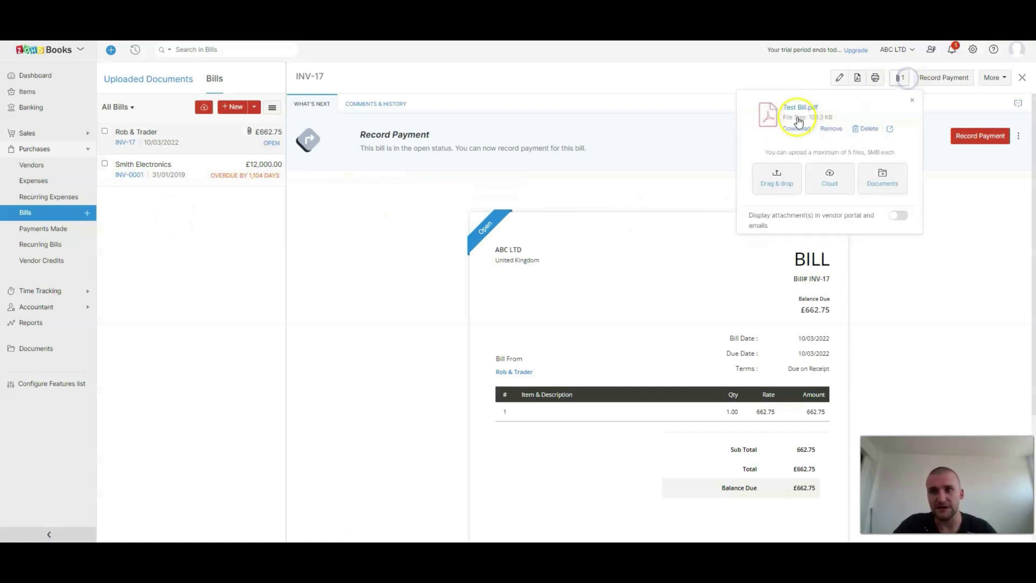
left_click(798, 106)
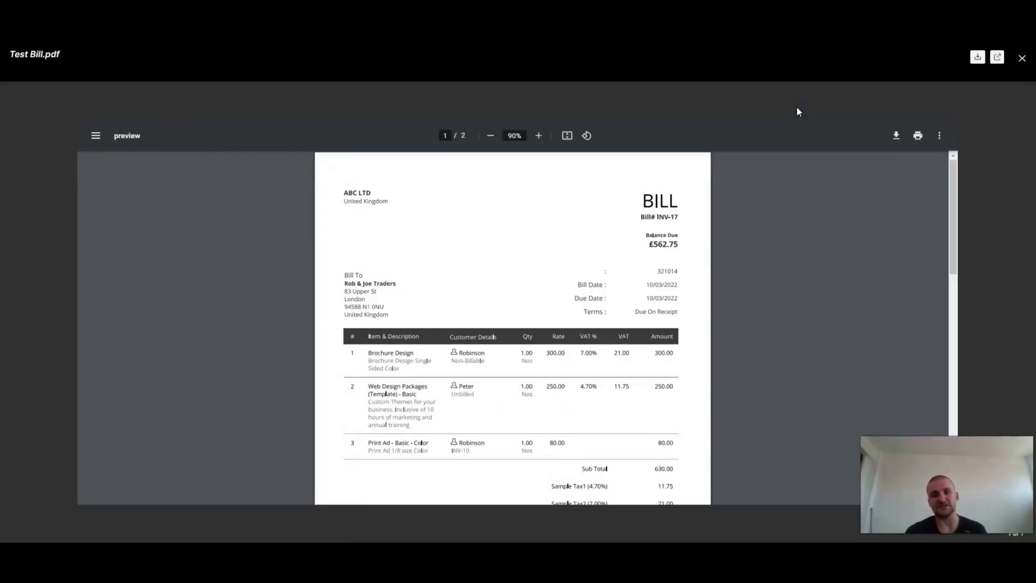
scroll(590, 243, "down", 10)
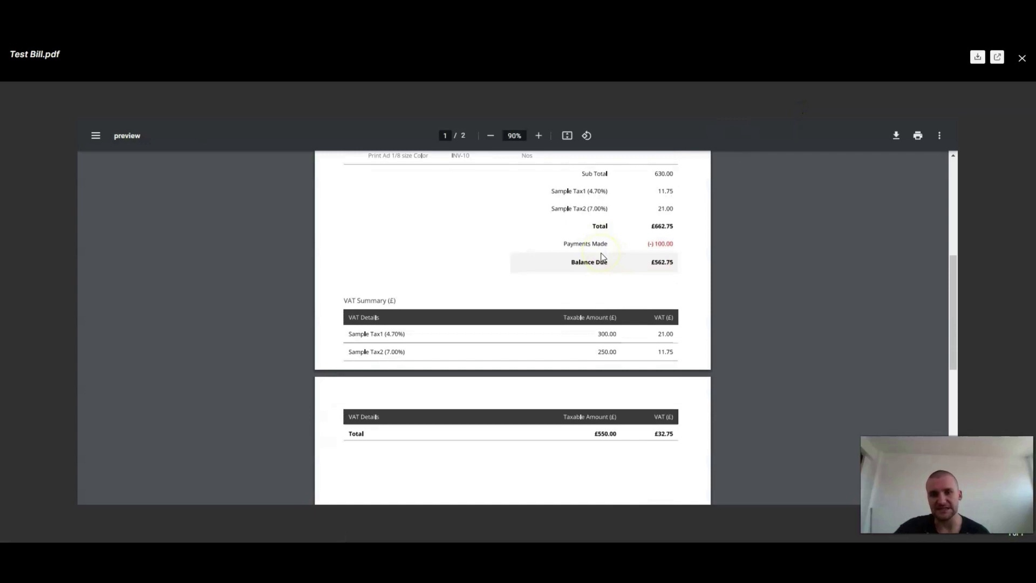
scroll(601, 255, "up", 10)
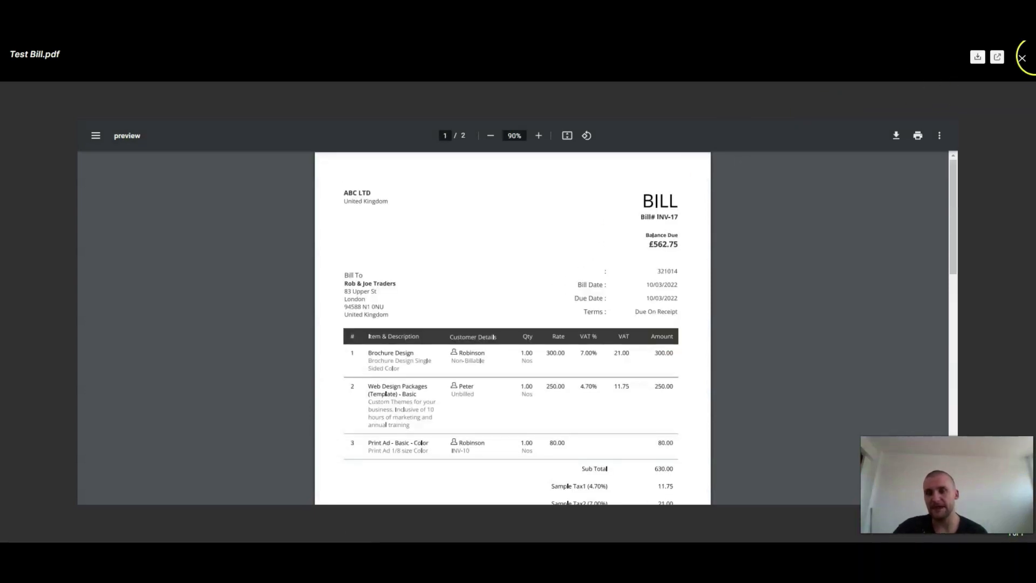
left_click(1020, 58)
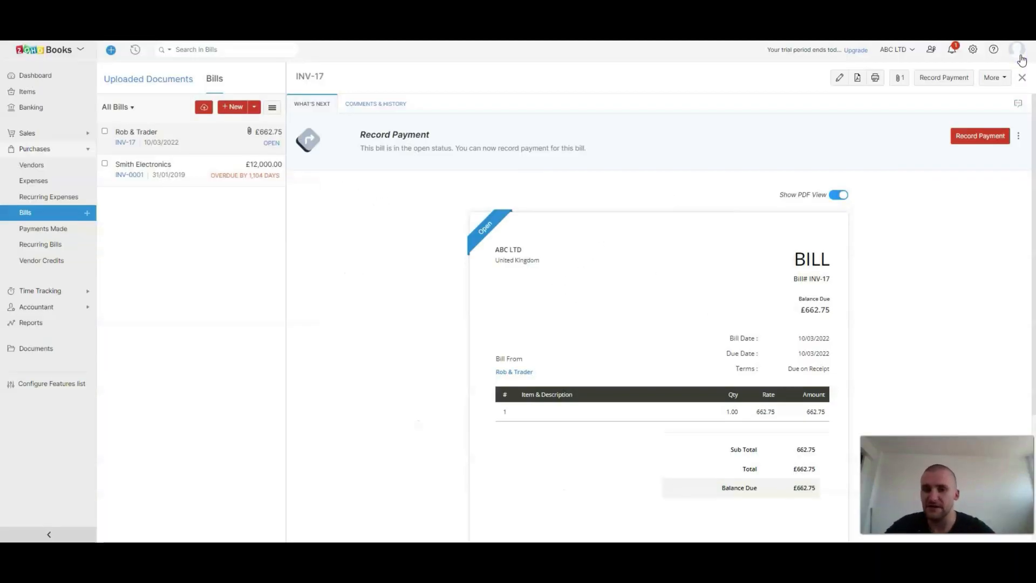